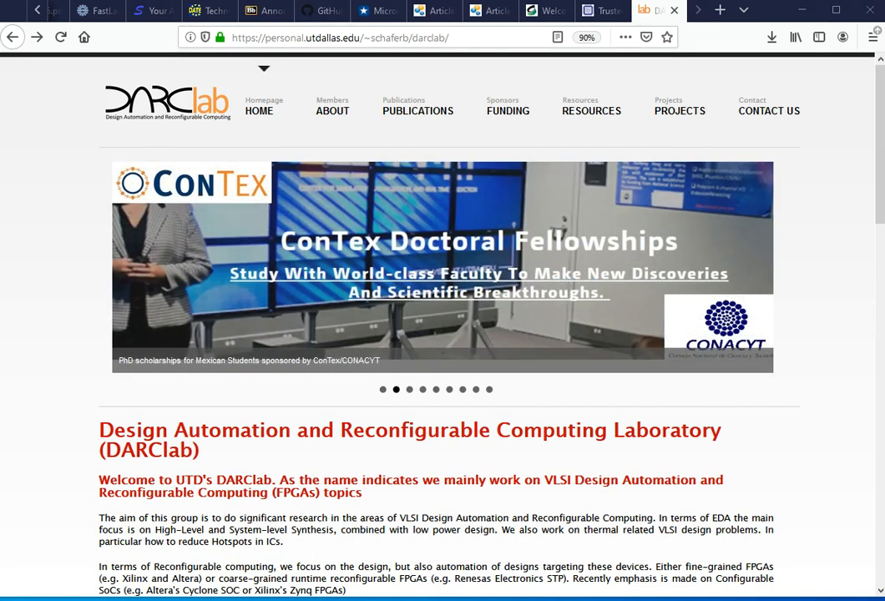
Open the DSEframe v1.0 GitHub repository from the DARClab news and save it as DSEframe-master.zip.
scroll(713, 237, down, 5)
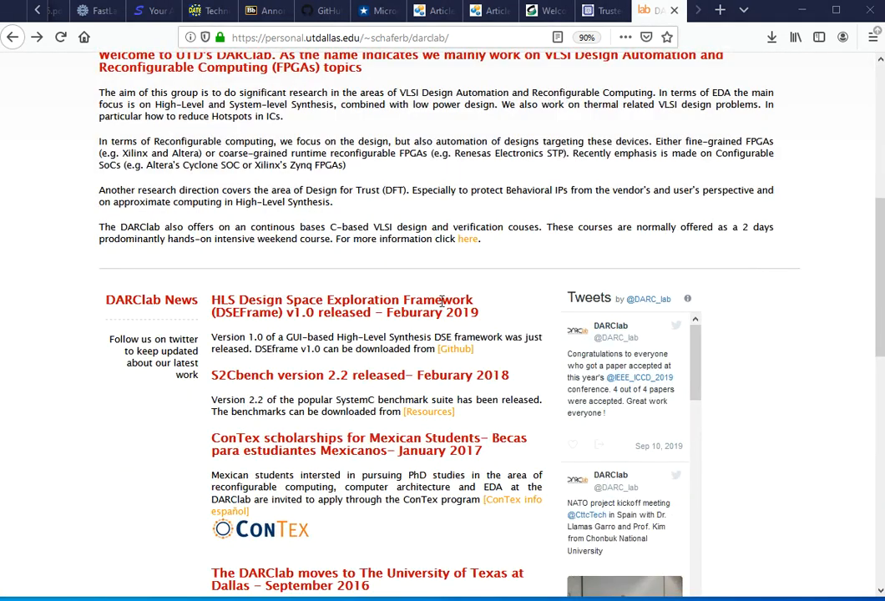
click(463, 352)
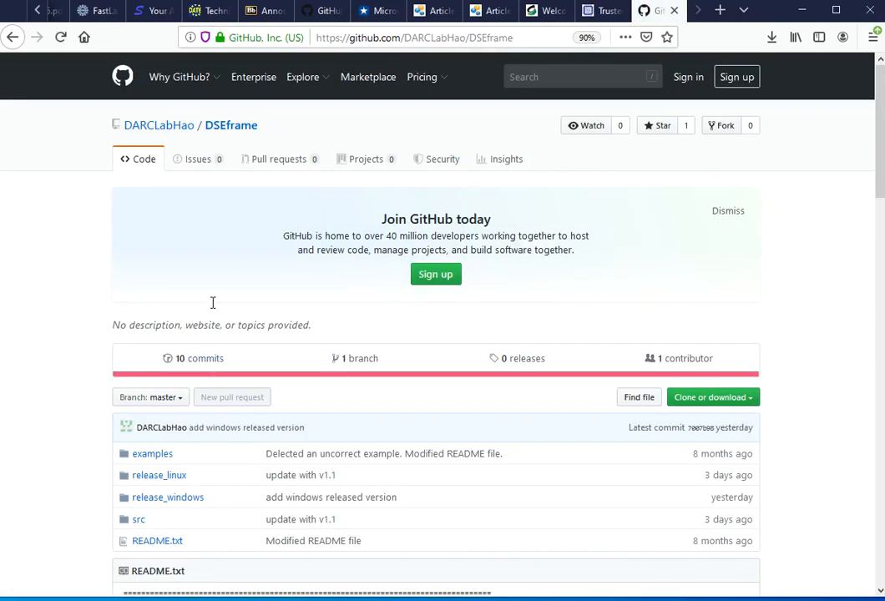
scroll(488, 251, down, 1)
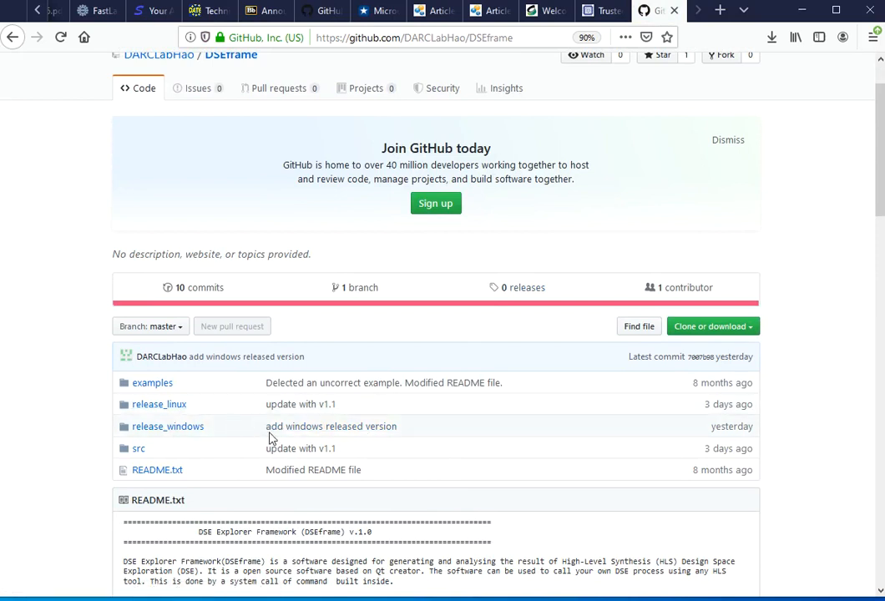
scroll(340, 438, down, 1)
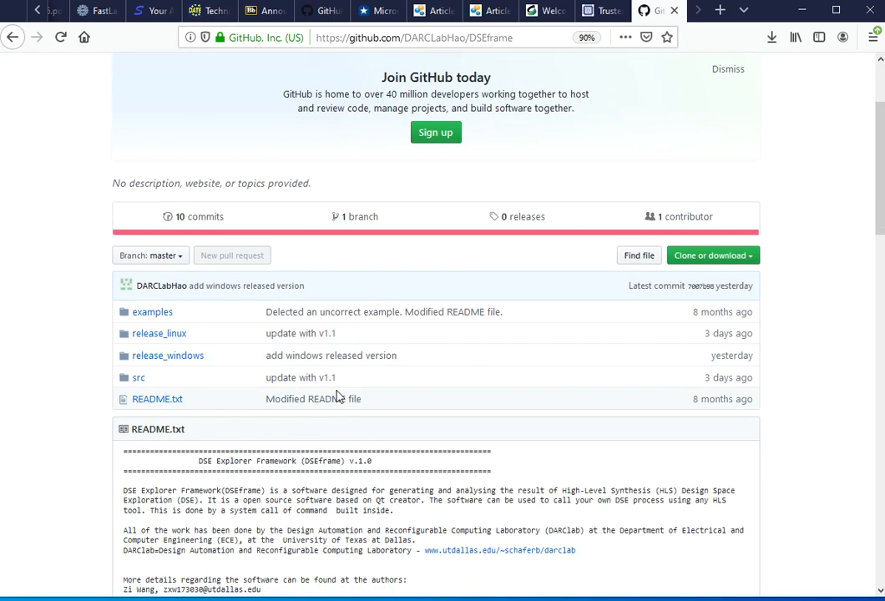
click(711, 254)
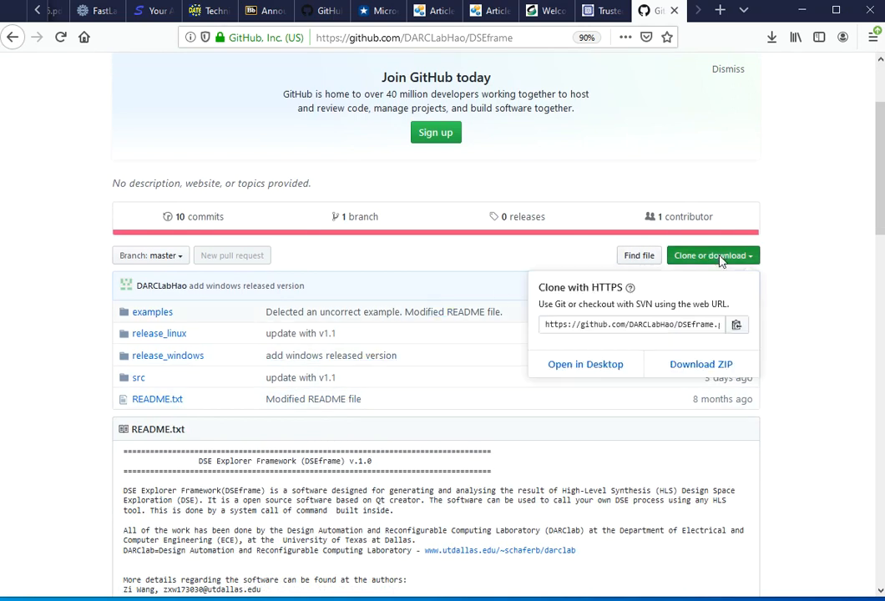
click(659, 363)
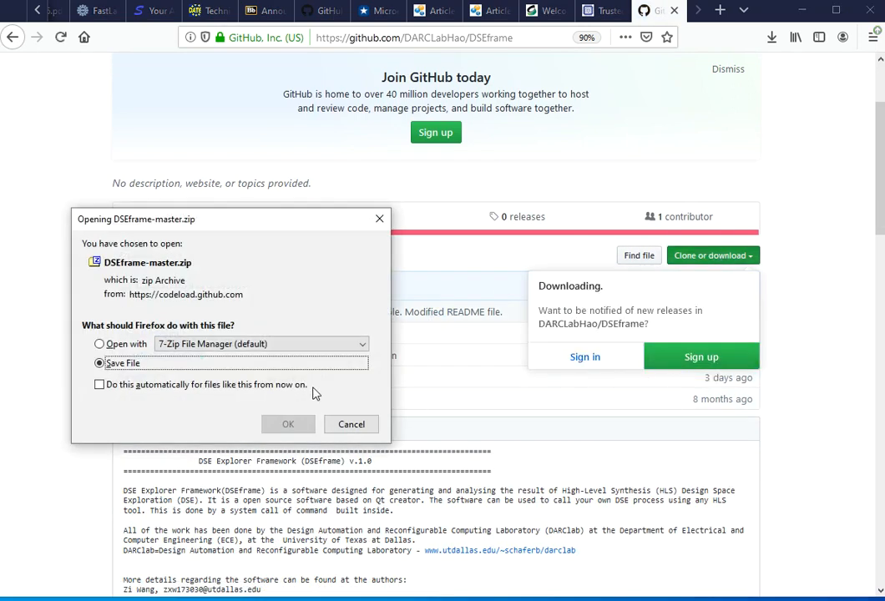
click(288, 424)
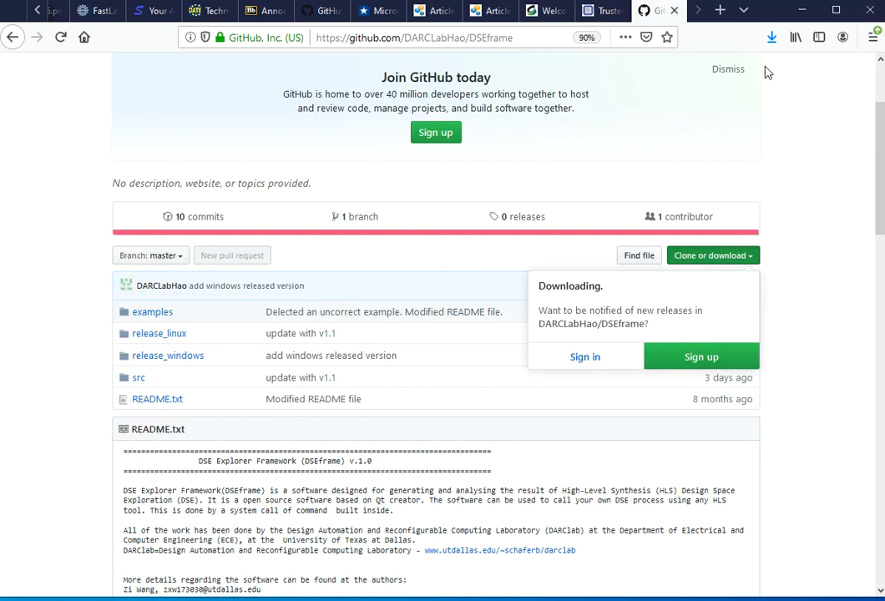
Switch to the terminal in the experiments directory, launch ../../dse_gui/DSEframe in the background, and fit its window on the screen.
click(799, 15)
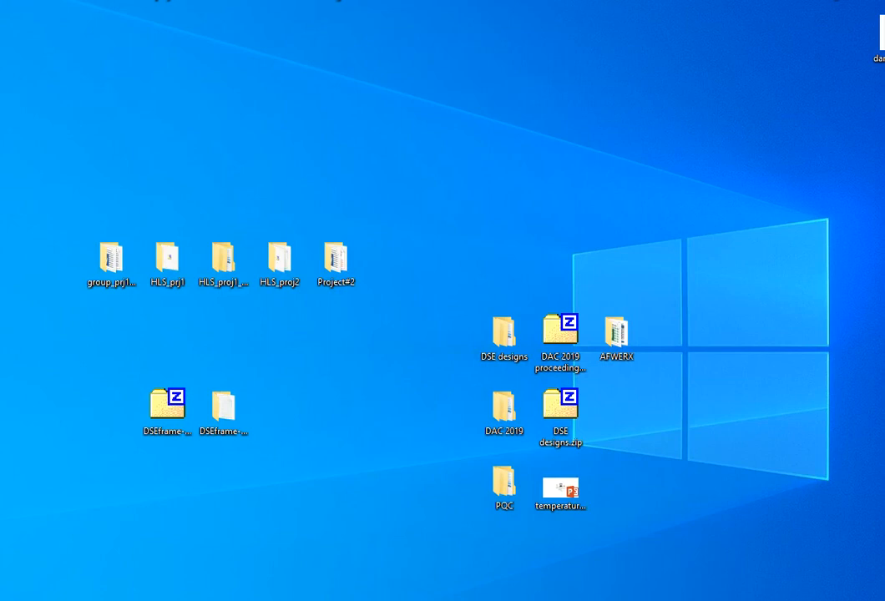
click(221, 597)
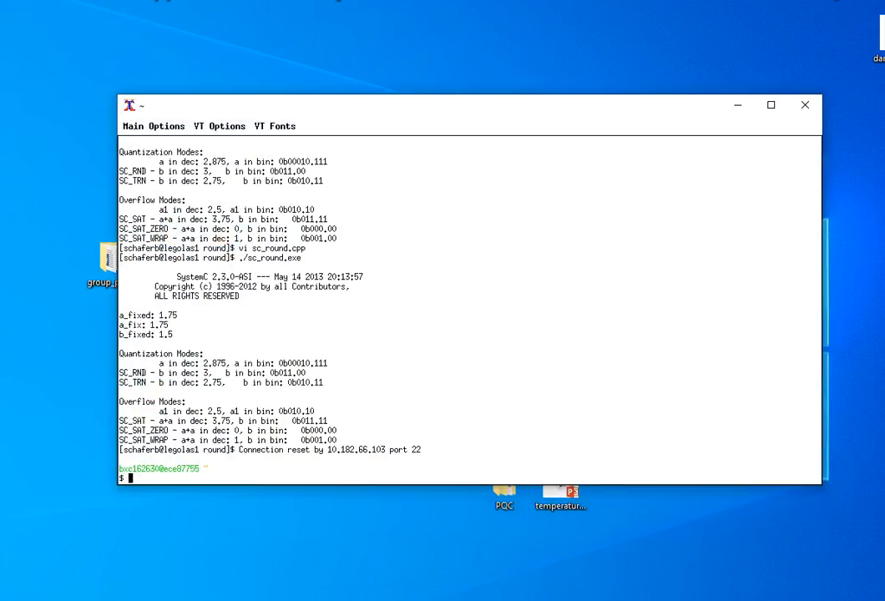
click(738, 105)
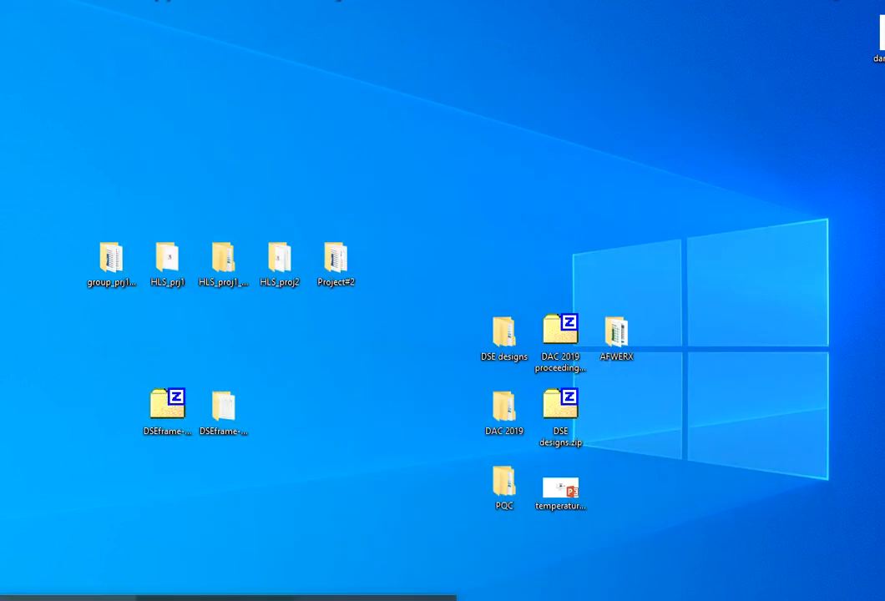
click(68, 598)
key(Return)
key(Return)
key(Return)
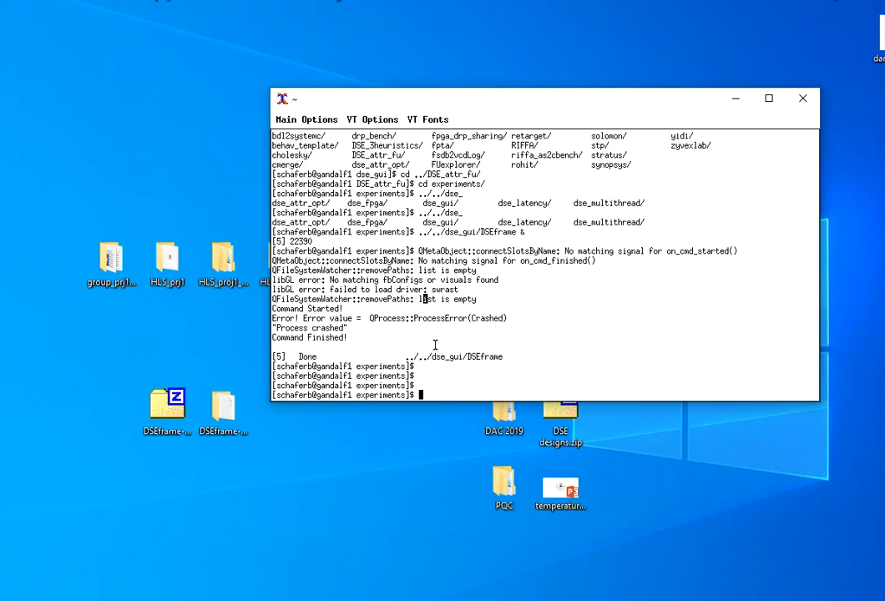
key(Up)
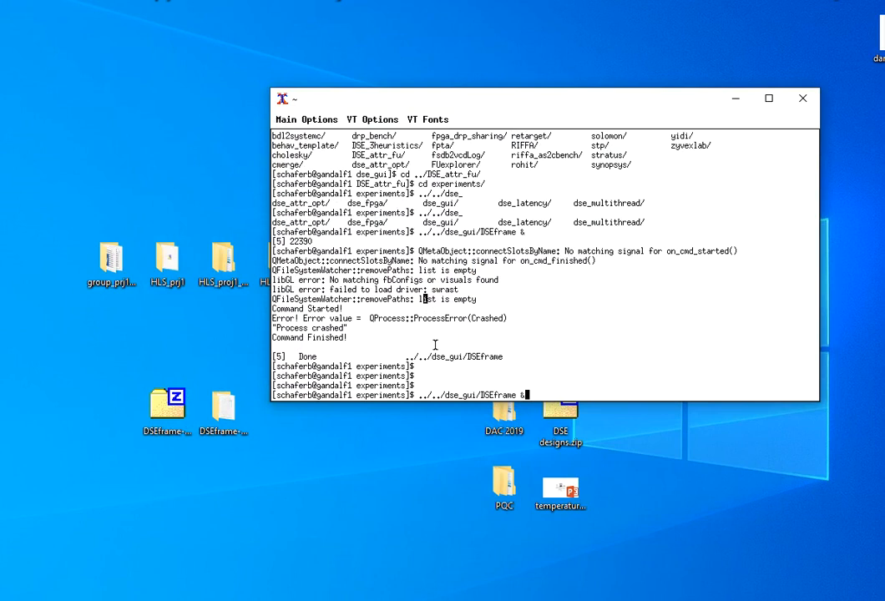
key(Return)
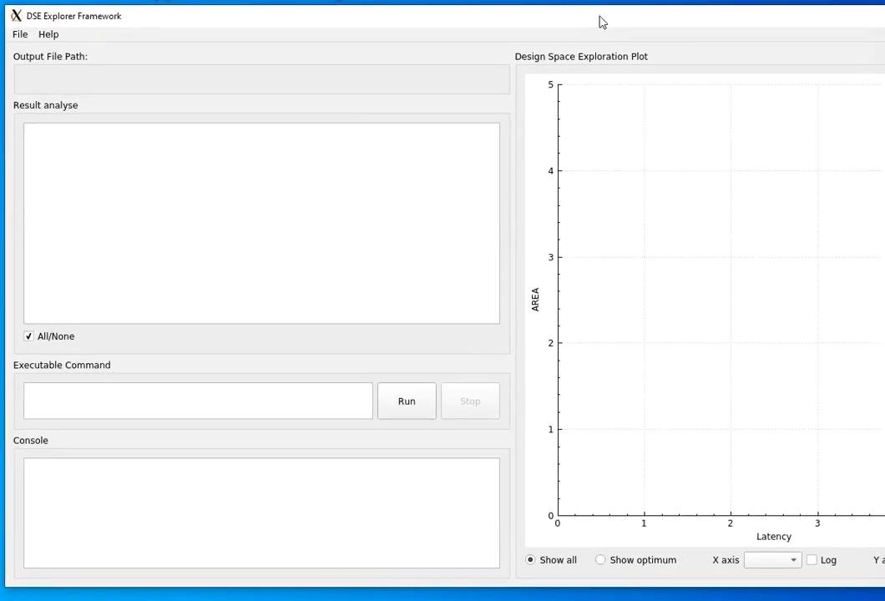
mouse_move(884, 587)
mouse_down()
mouse_move(884, 599)
mouse_move(874, 597)
mouse_up()
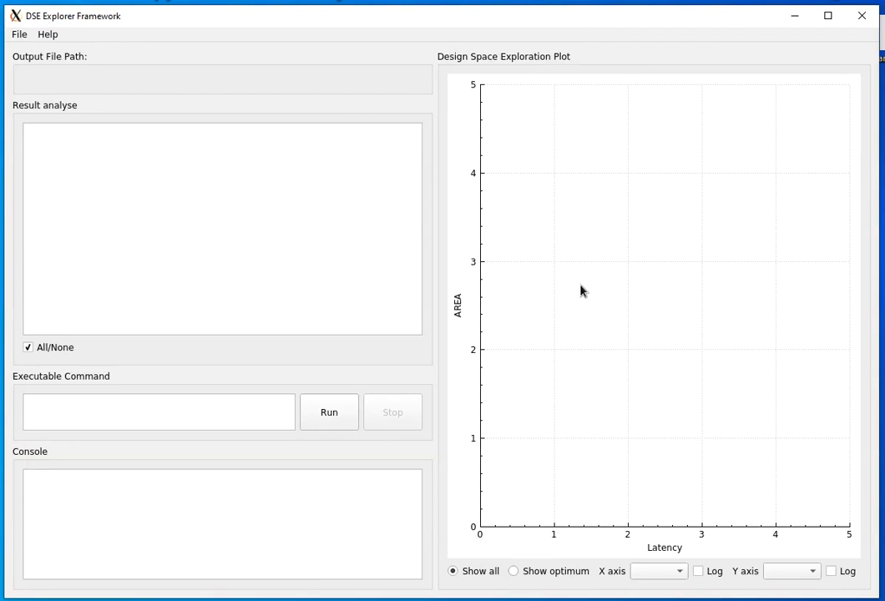
Load data_ave8.CSV from the experiments folder and inspect its design point in the exploration plot.
click(14, 35)
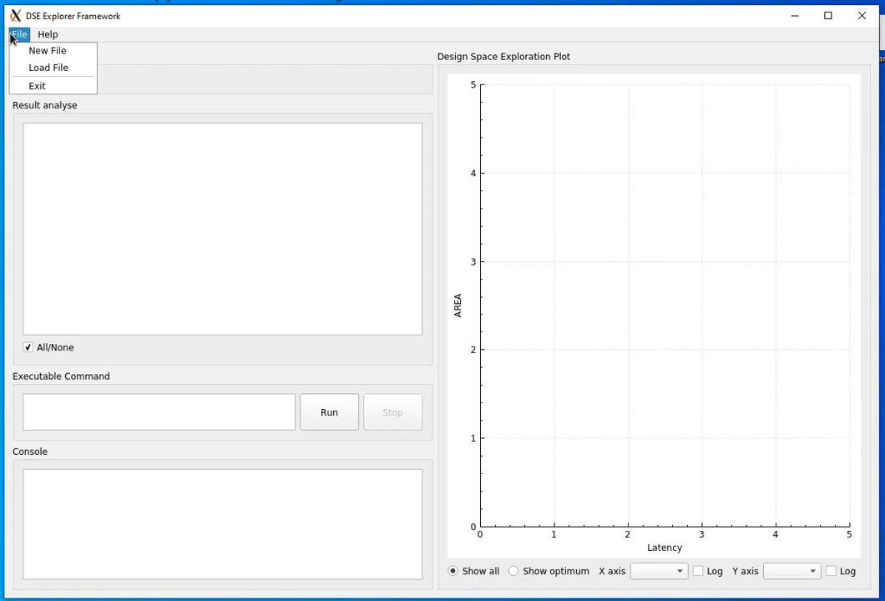
click(50, 67)
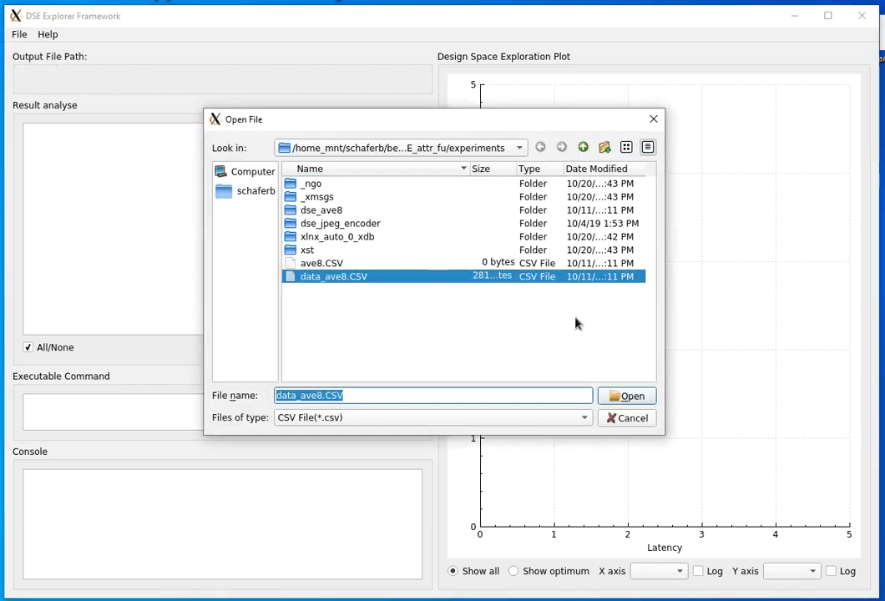
click(632, 398)
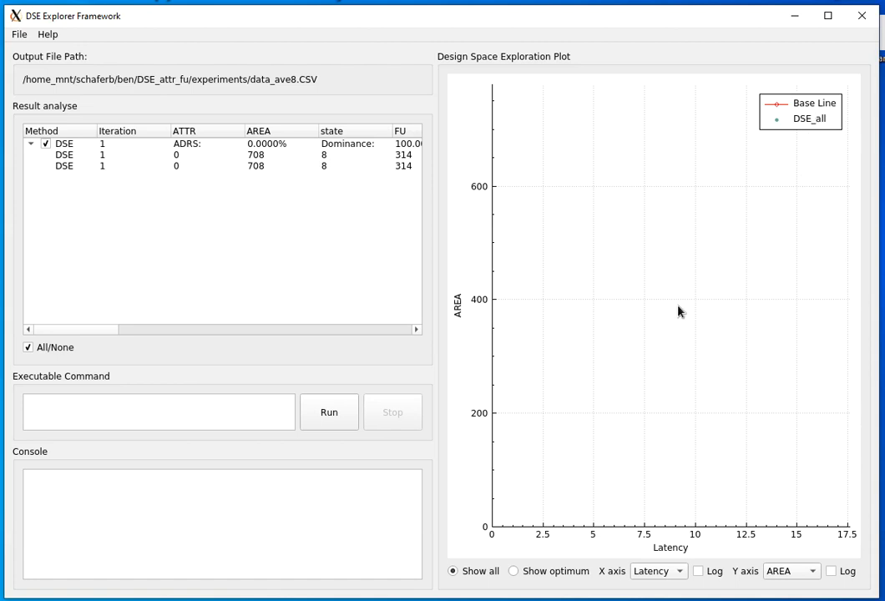
scroll(723, 458, down, 2)
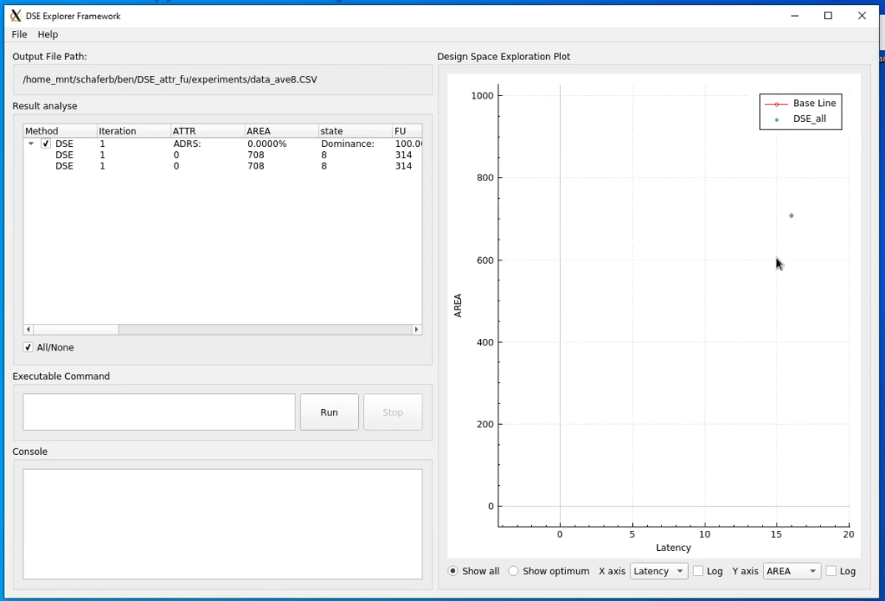
scroll(791, 233, up, 1)
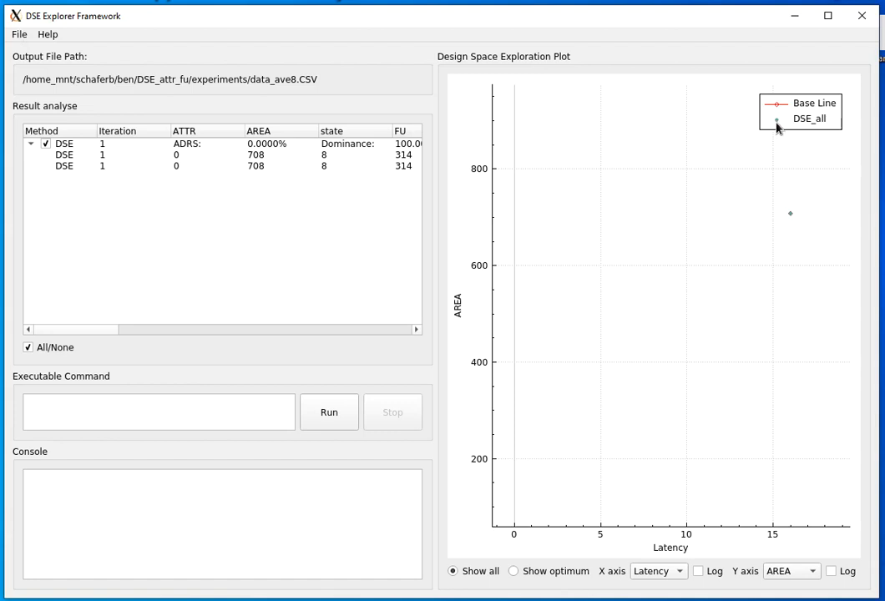
Load the results file data_jpeg.CSV from the dse_gui/examples folder.
click(20, 35)
click(35, 49)
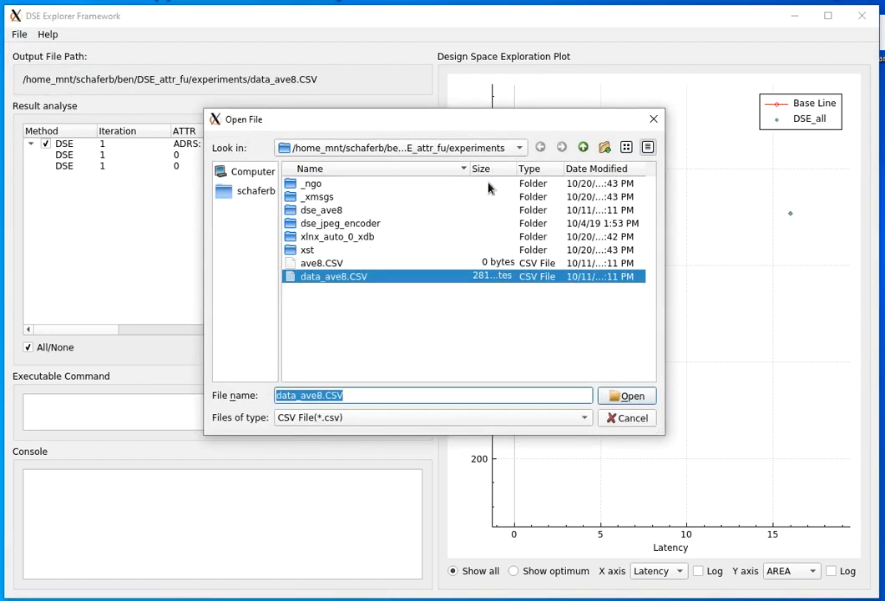
click(582, 147)
click(583, 147)
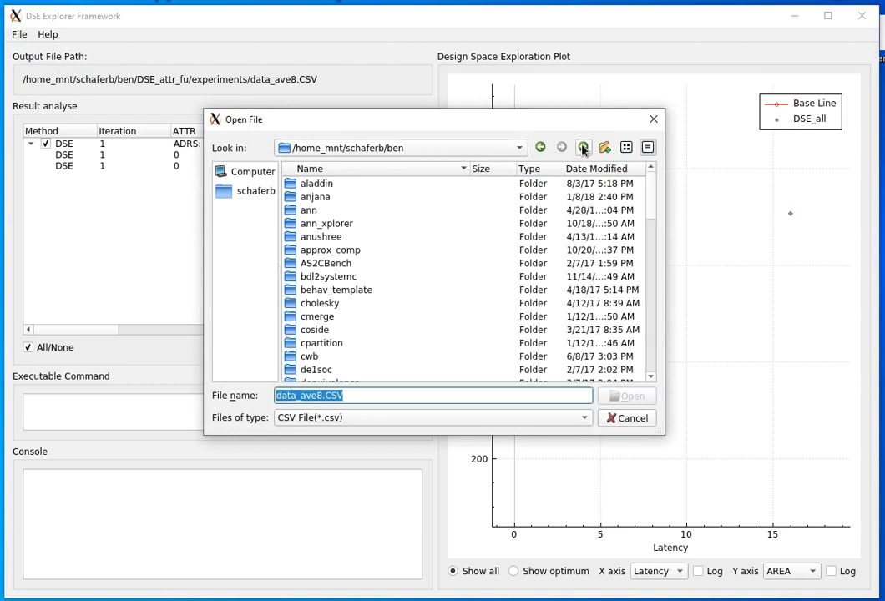
scroll(389, 300, down, 4)
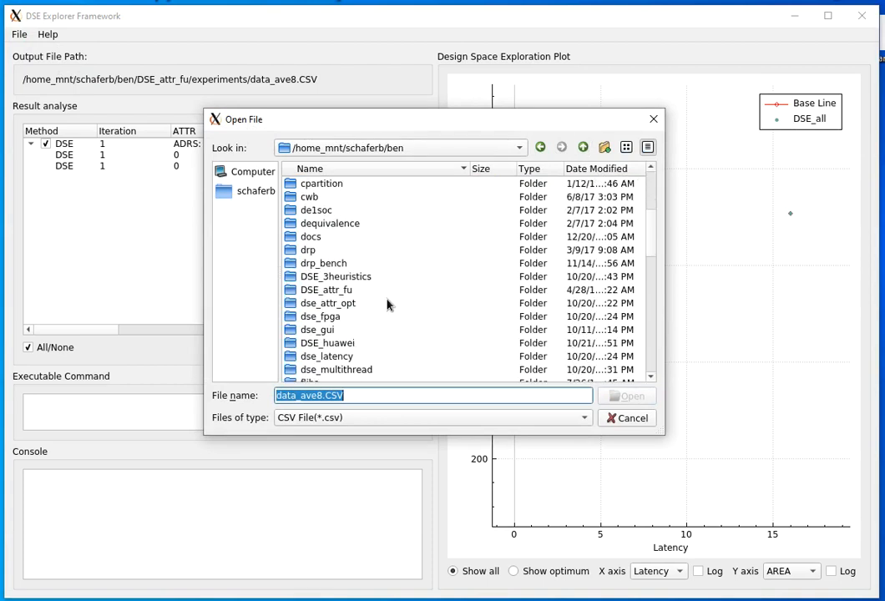
double_click(329, 331)
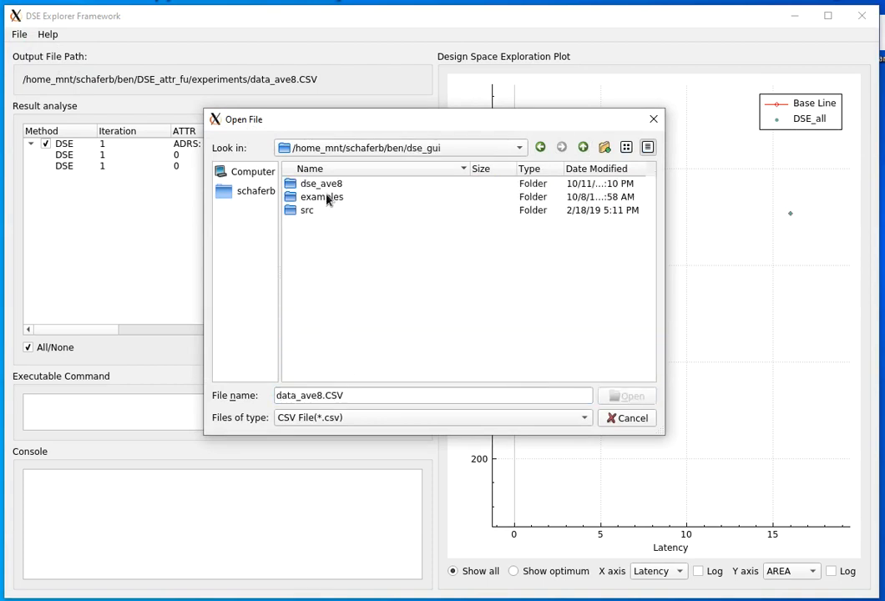
double_click(327, 199)
click(356, 212)
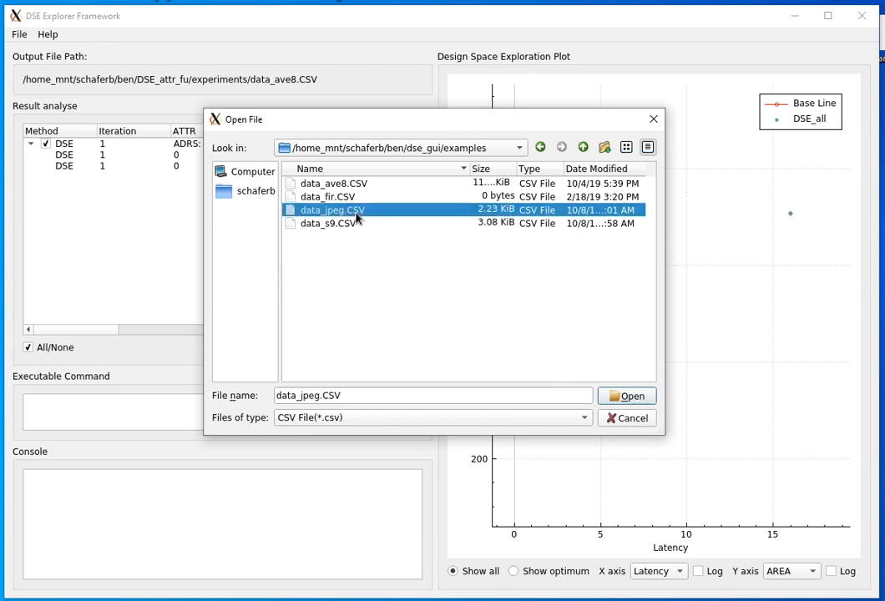
click(627, 396)
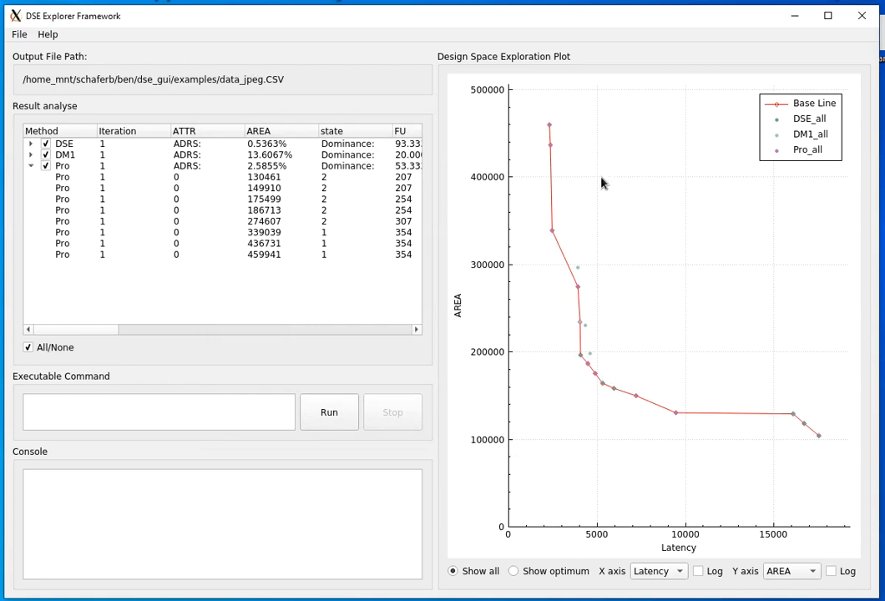
Collapse the Pro results and examine the ADRS, Dominance and HyperVolume values of the three methods.
click(31, 166)
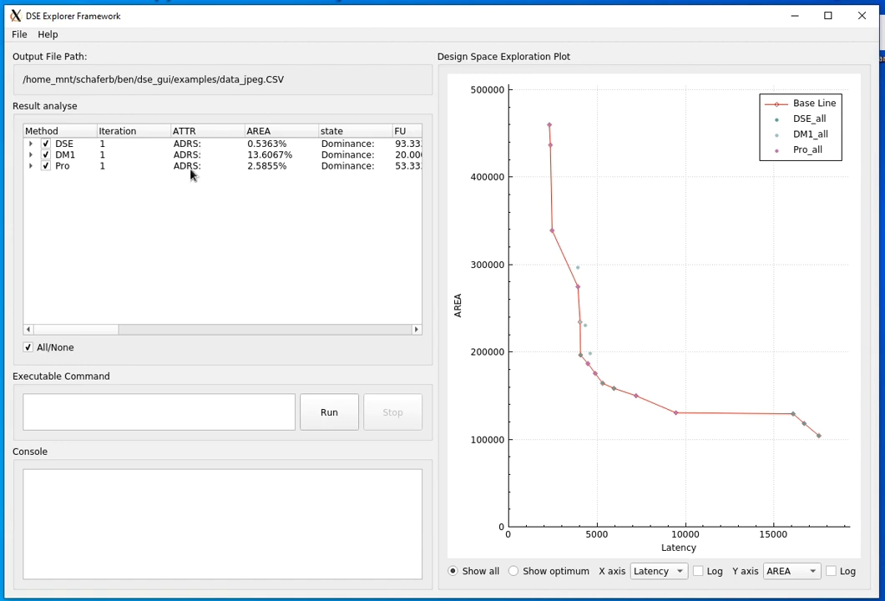
drag(95, 331, 142, 327)
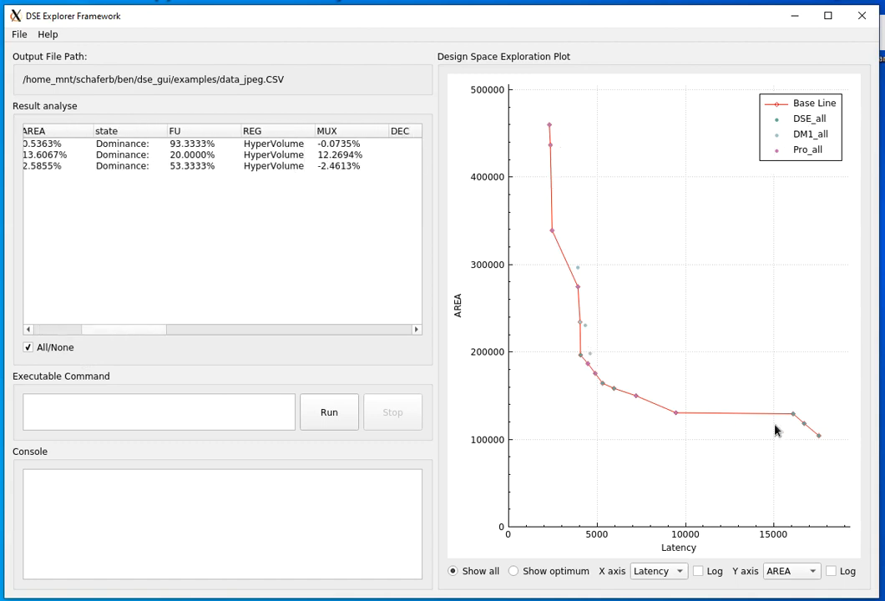
drag(148, 330, 102, 330)
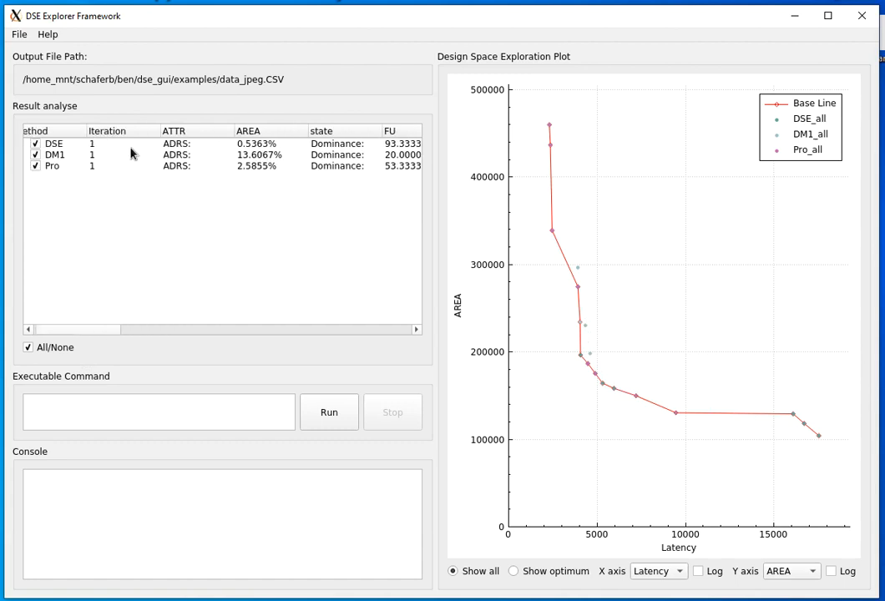
Exclude the DM1 and Pro methods so that only the DSE results are plotted.
click(35, 155)
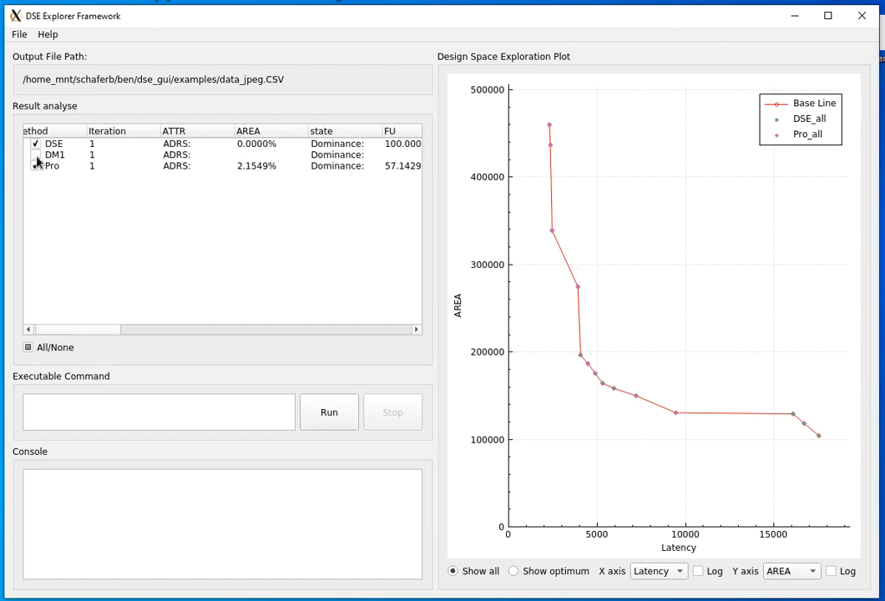
click(35, 165)
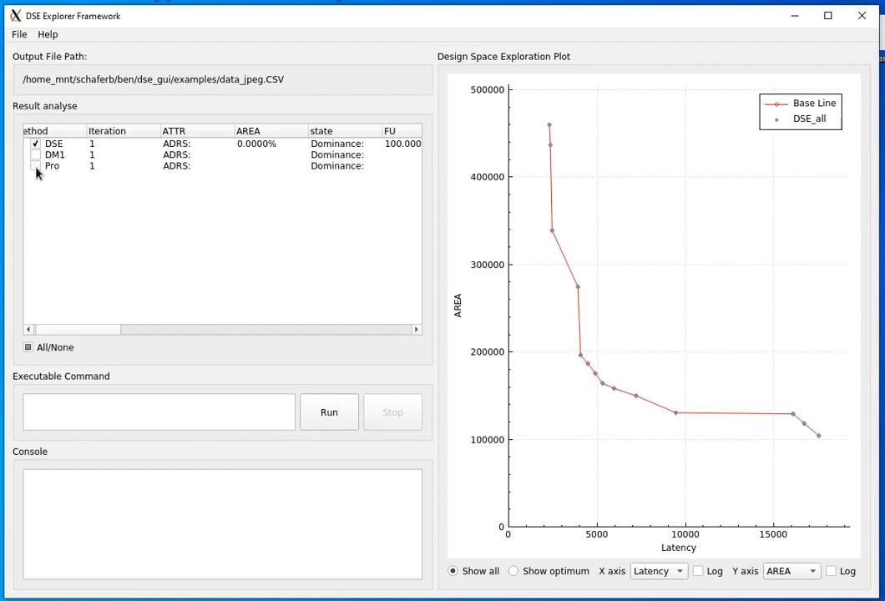
Switch the plot to optimum designs and back to all designs, then reselect Latency for the X axis.
click(514, 572)
click(452, 572)
click(676, 575)
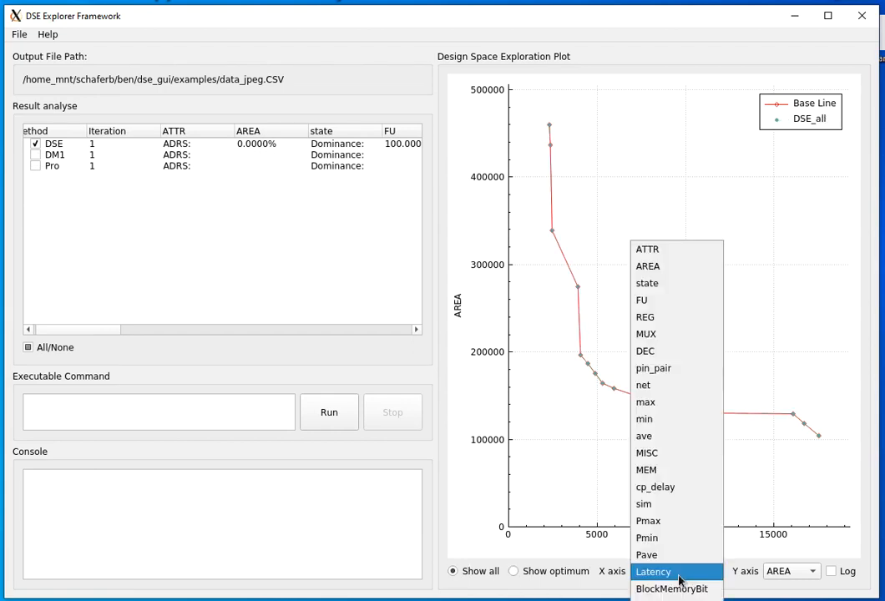
click(677, 572)
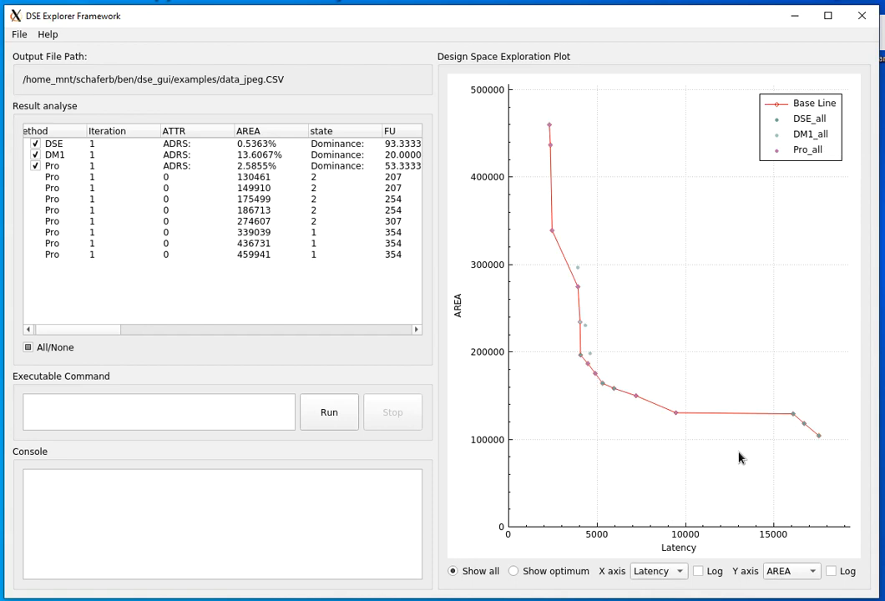
Load the results file data_ave8.CSV from the DSE_attr_fu/experiments folder.
click(21, 37)
click(46, 67)
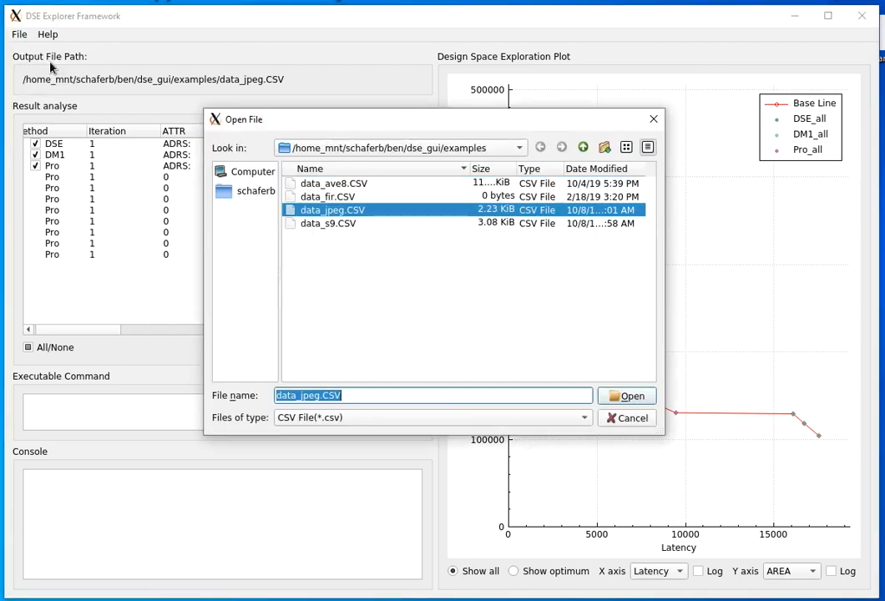
click(583, 148)
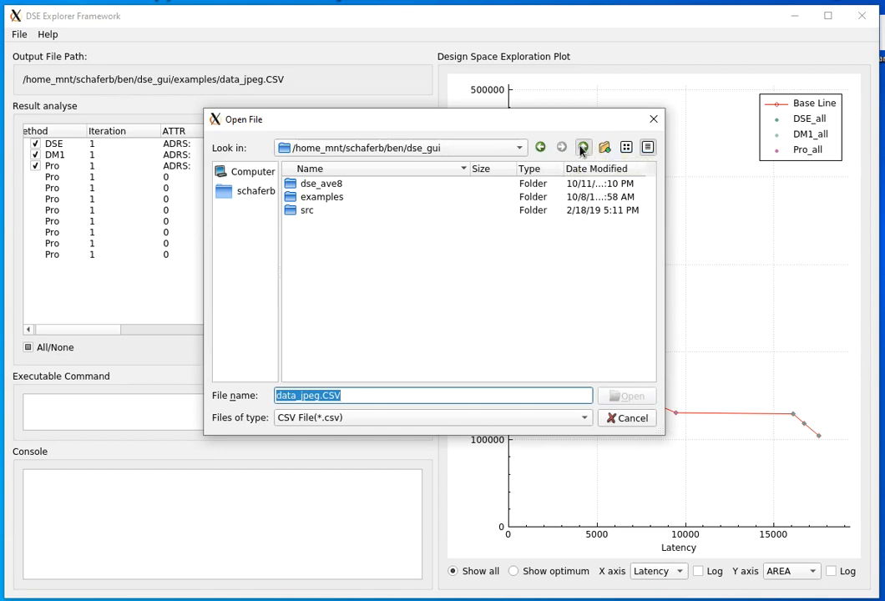
click(578, 148)
scroll(415, 328, down, 3)
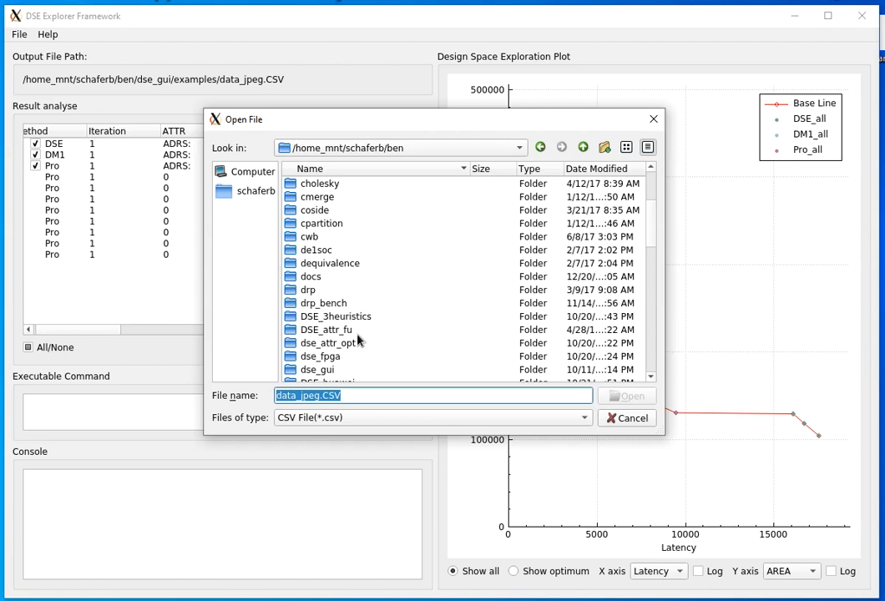
double_click(332, 331)
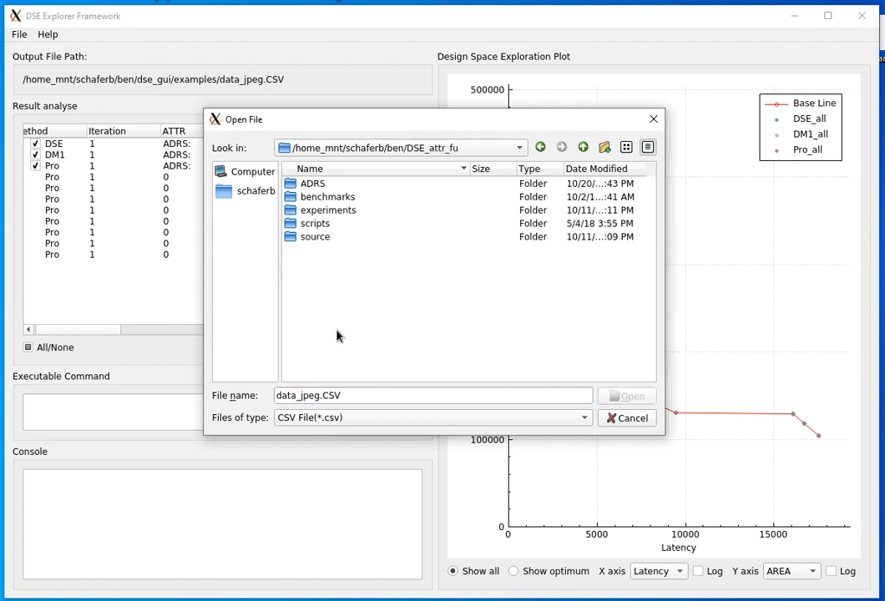
click(327, 212)
double_click(328, 214)
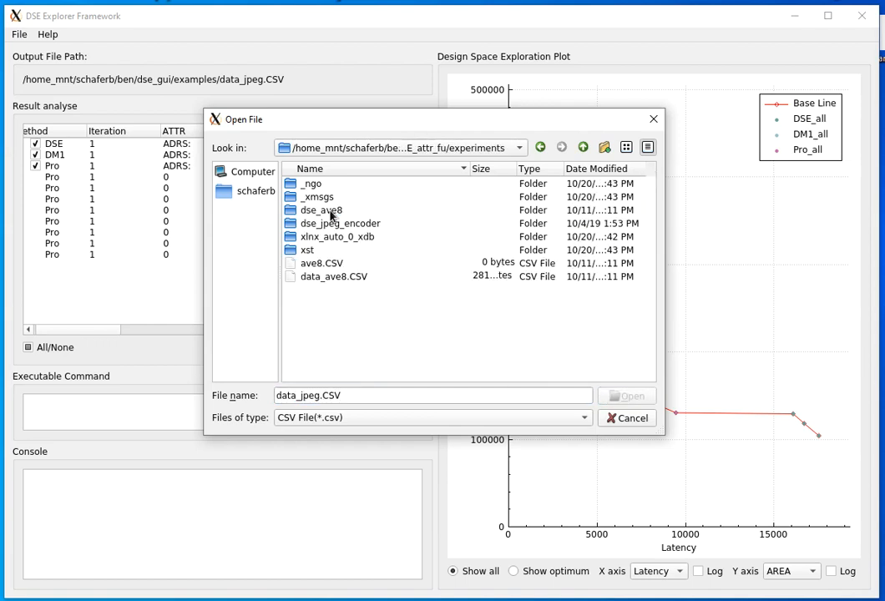
click(355, 282)
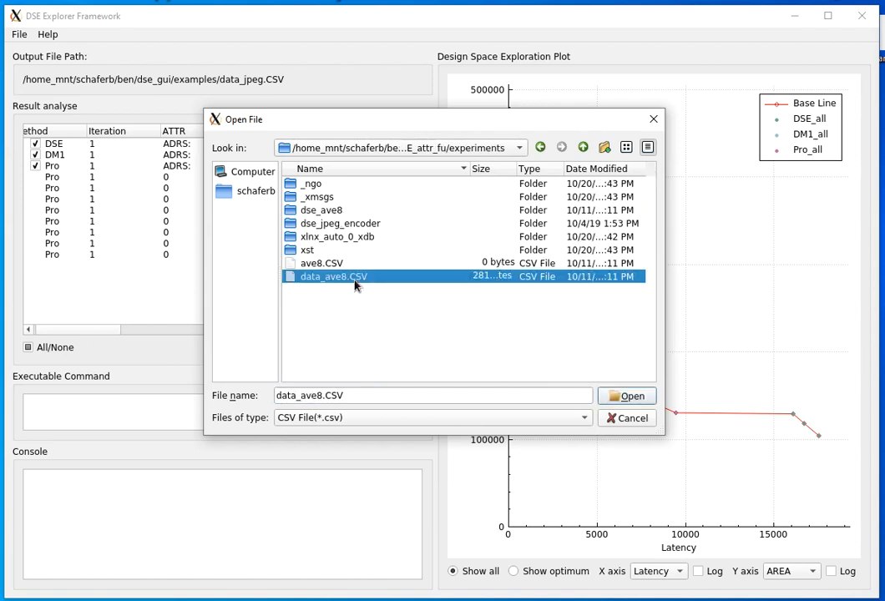
click(628, 397)
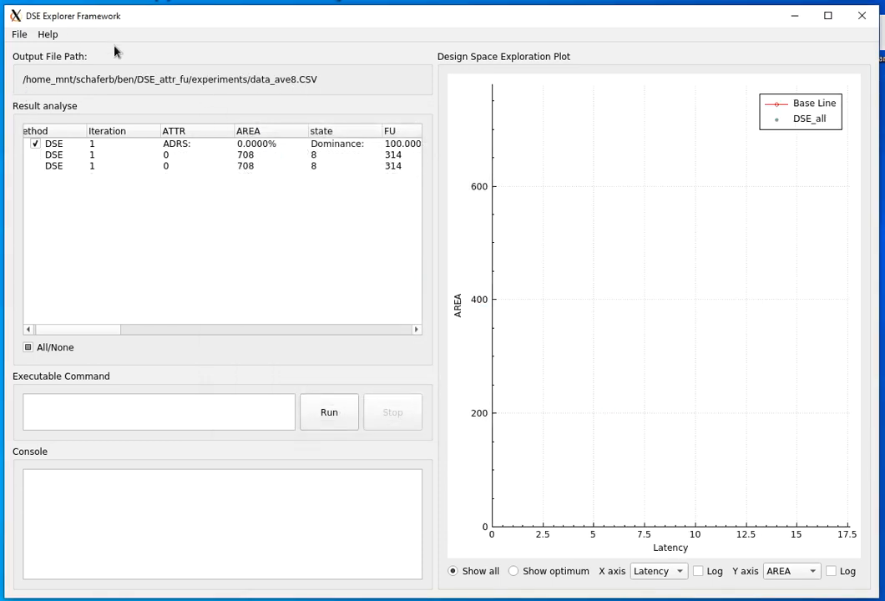
Create a new DSE result file named data_ave8.CSV in the DSE_attr_fu/experiments directory.
click(24, 34)
click(44, 53)
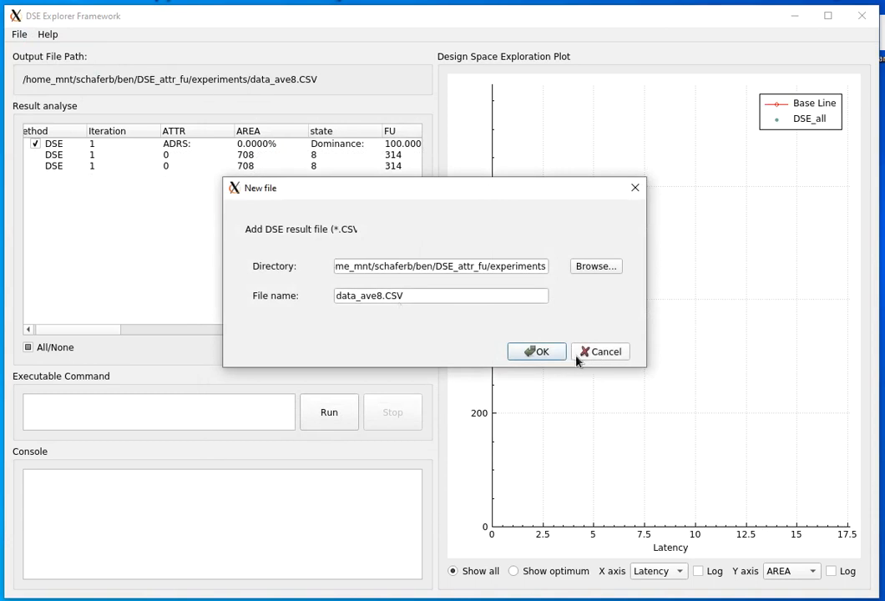
click(539, 355)
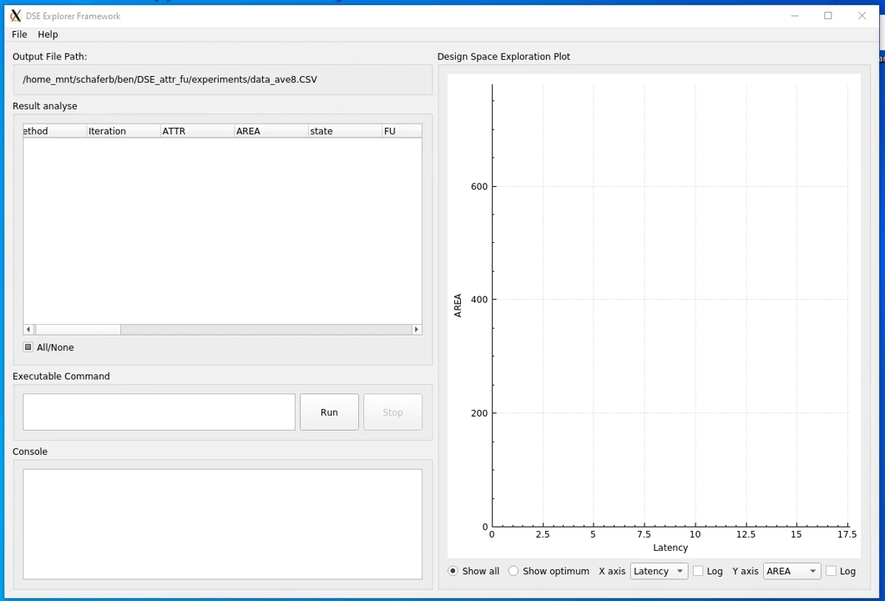
Enter and run the dse.exe command for ave8.c with -process ave8, asic_45.FLIB, asic_45.BLIB, lib_ave8.info and -itr 1.
click(87, 411)
key(ctrl+v)
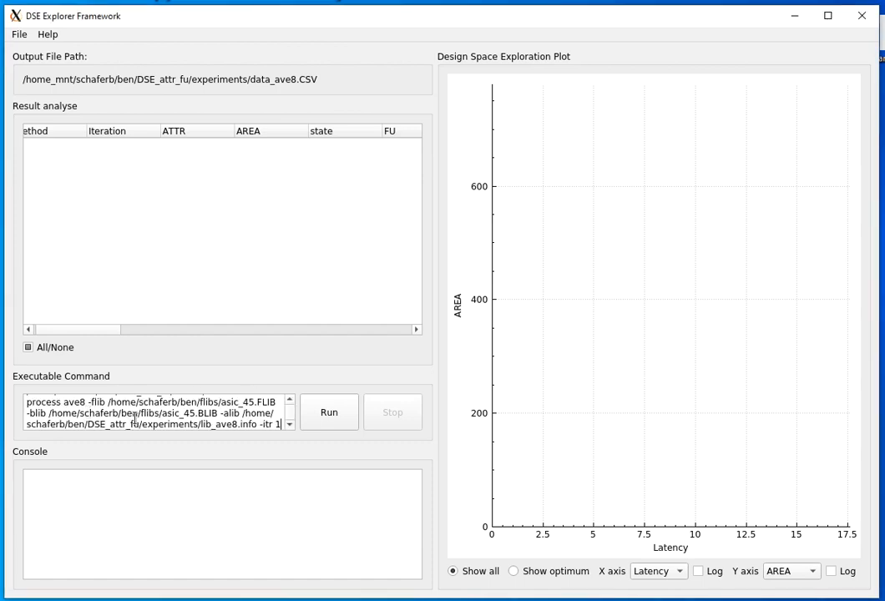
scroll(136, 414, up, 2)
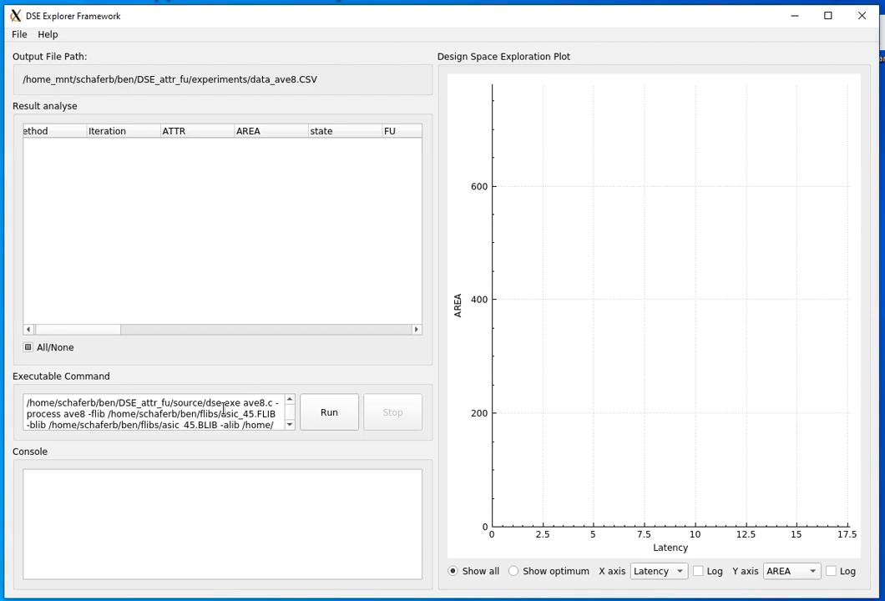
drag(206, 402, 250, 424)
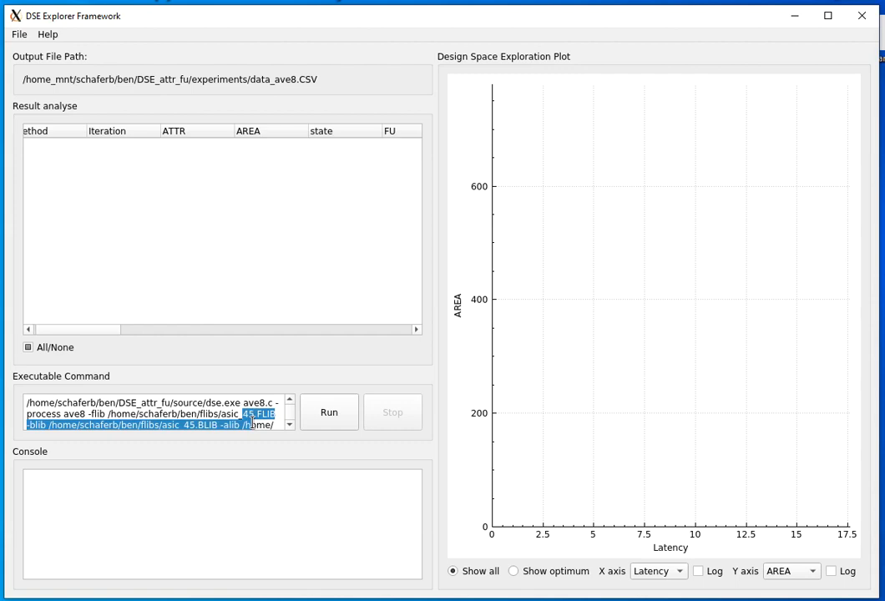
drag(251, 424, 245, 426)
click(329, 412)
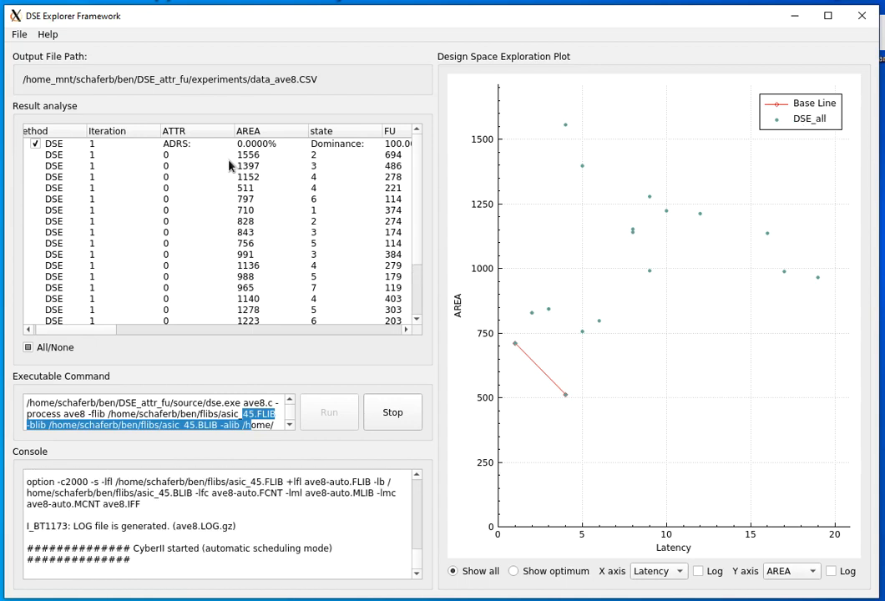
Examine the explored ave8 designs and the console's summary of optimal designs, and collapse the iteration 1 results.
scroll(240, 164, down, 1)
drag(98, 335, 50, 341)
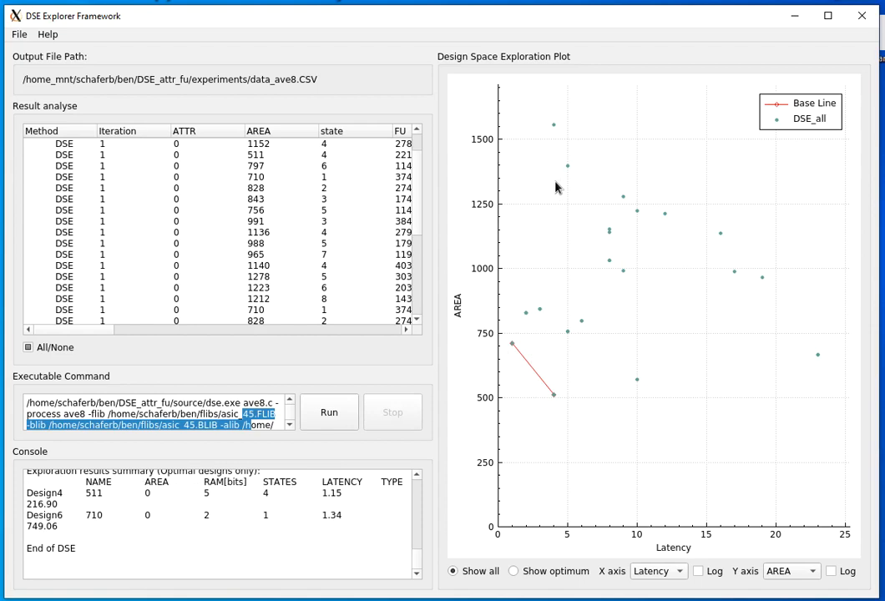
scroll(313, 534, up, 1)
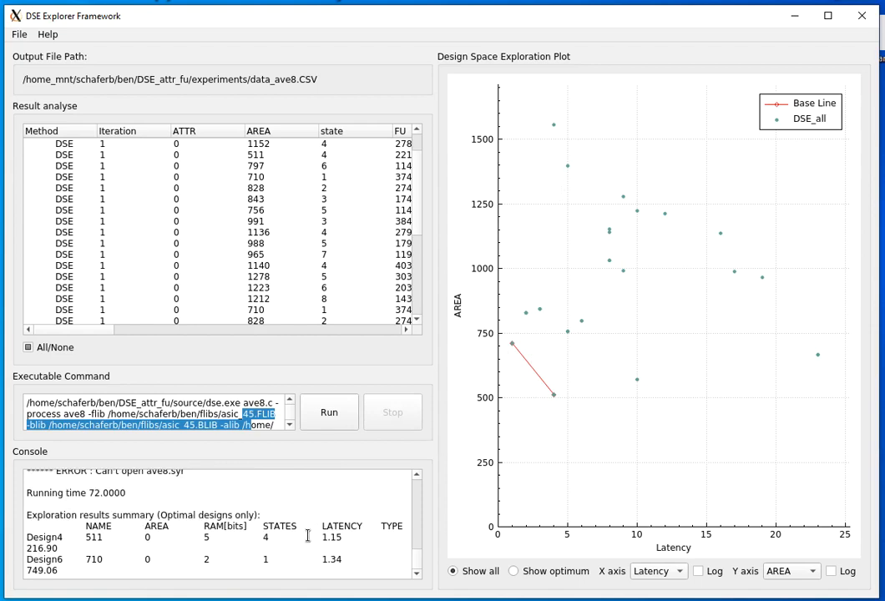
scroll(307, 536, down, 1)
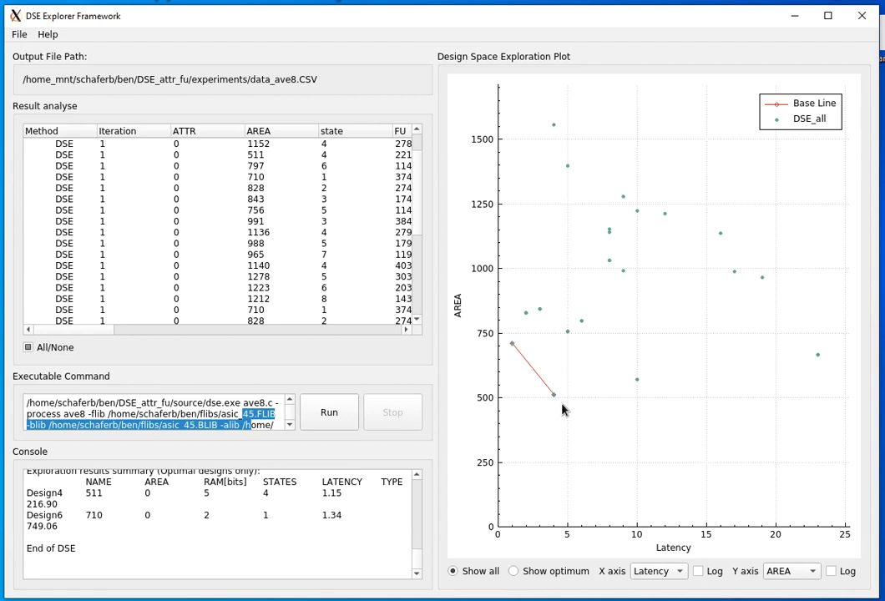
click(181, 410)
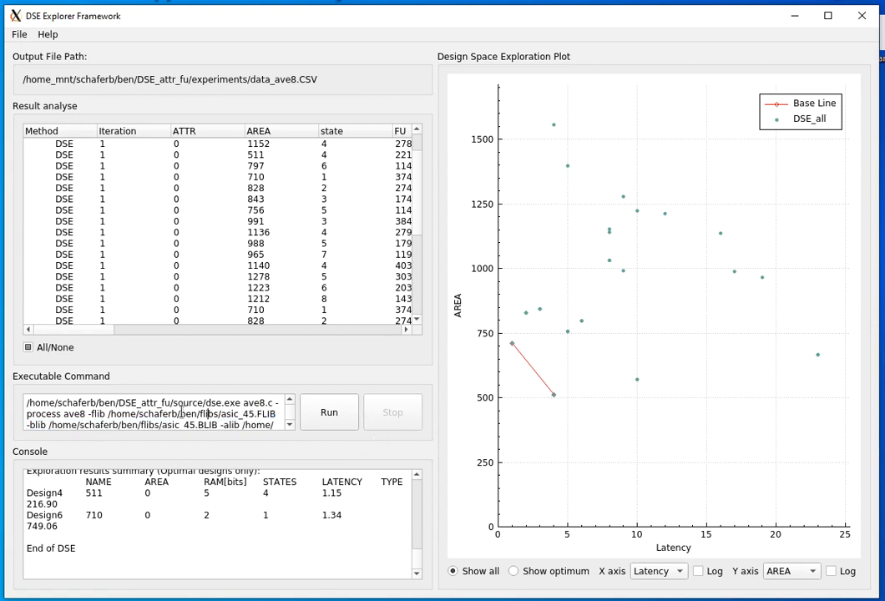
scroll(47, 161, up, 1)
click(29, 144)
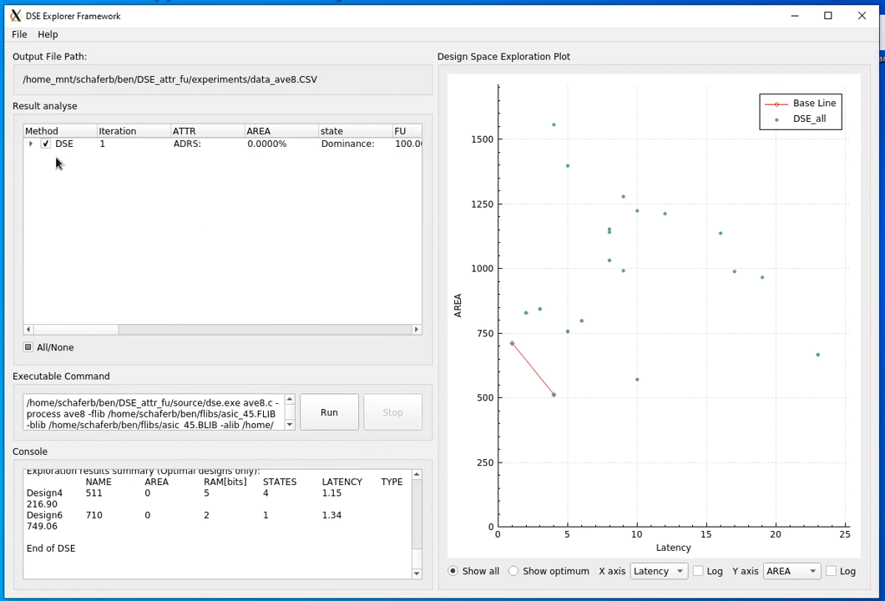
Change the executable command's iteration option to -itr 2 and run the exploration again.
click(288, 423)
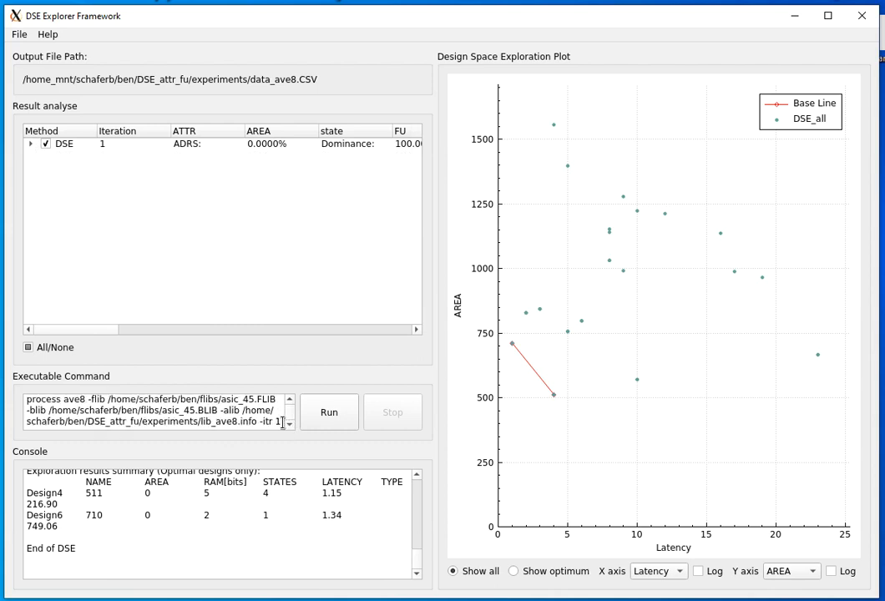
key(BackSpace)
text(2)
click(344, 423)
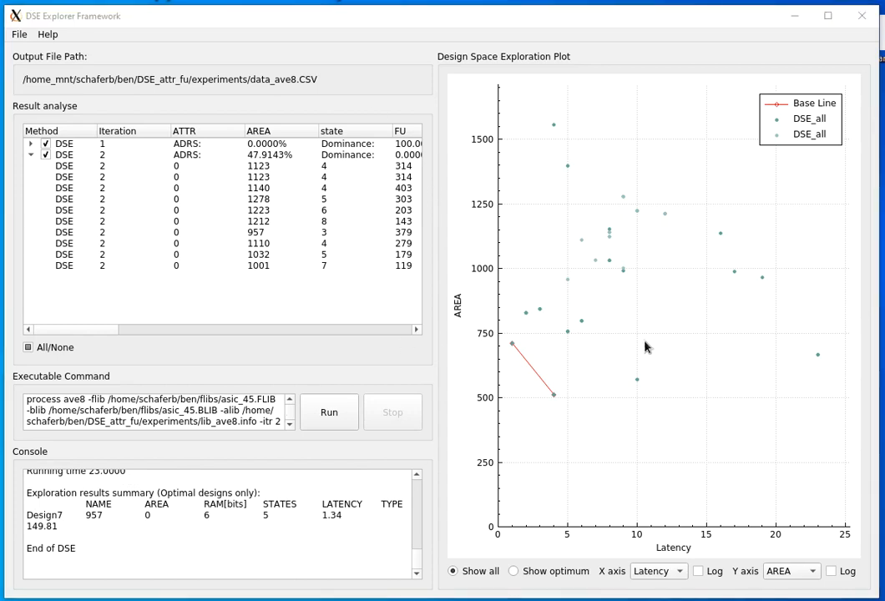
Hide and restore the iteration 1 results in the plot, and exclude the iteration 2 results.
click(46, 144)
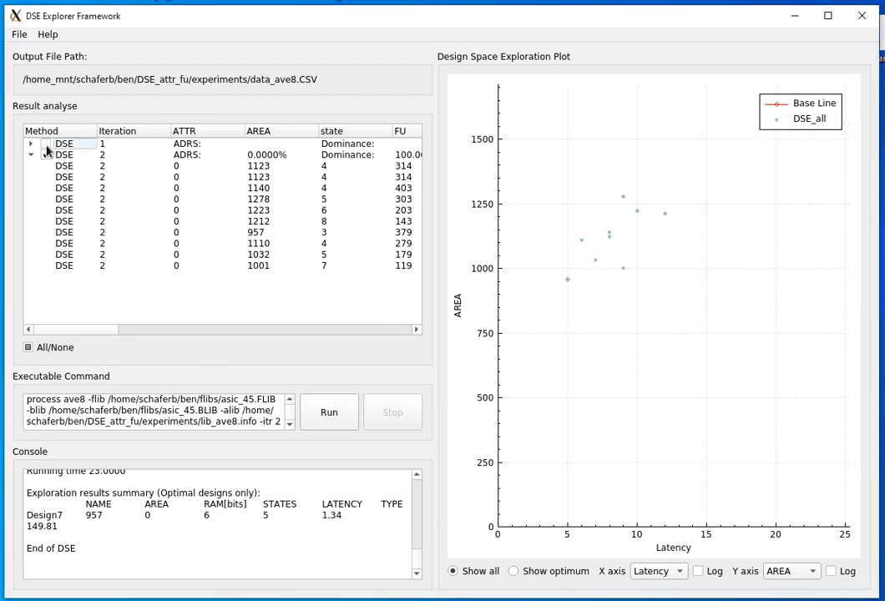
click(46, 145)
click(46, 155)
Switch to the terminal, list the experiments directory in long format ordered by time, and open data_ave8.CSV in vi.
drag(883, 183, 487, 193)
text(ls -latr)
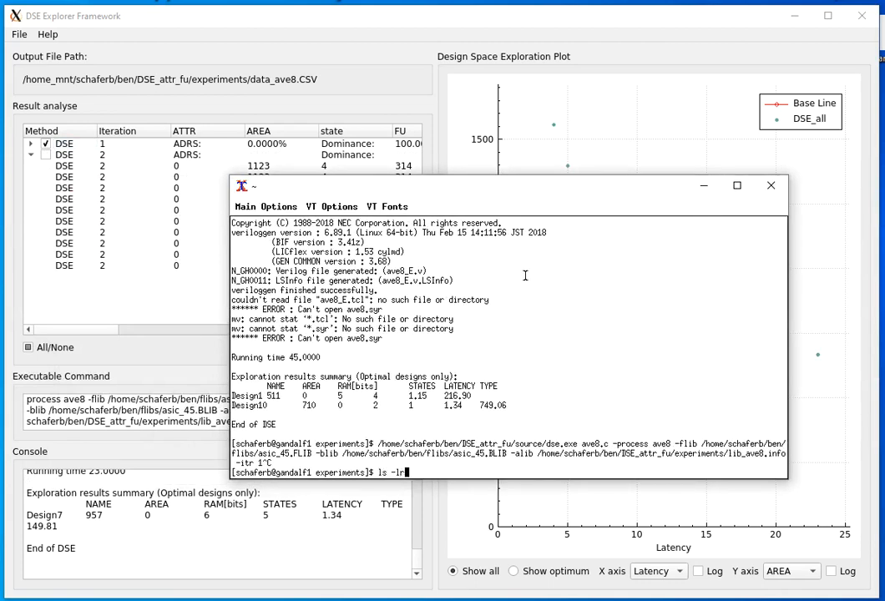
key(Return)
text(vi )
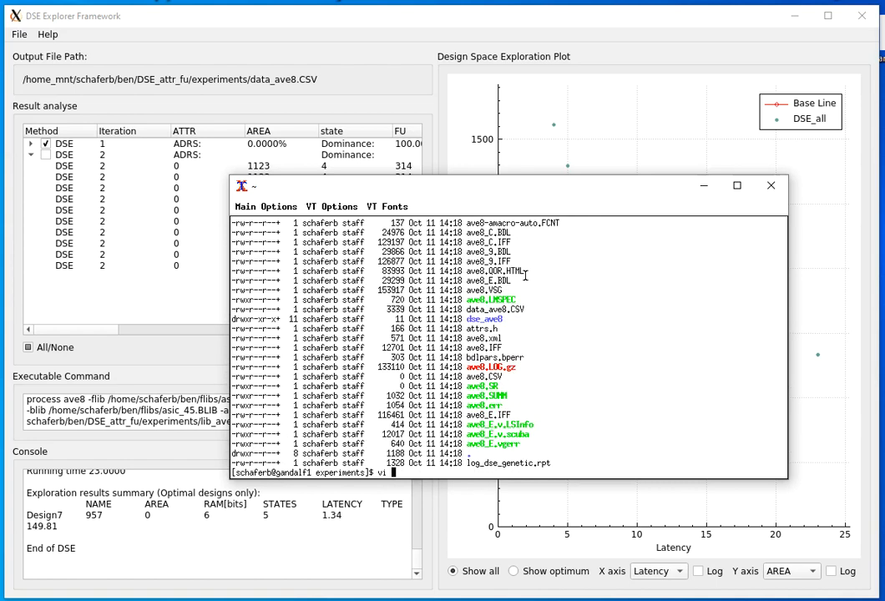
text(data_ave8.CSV)
key(Return)
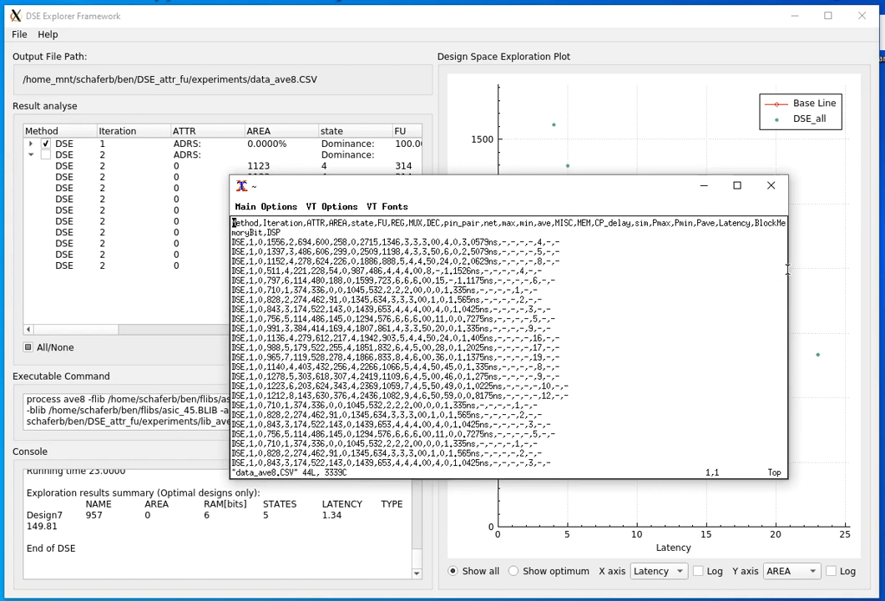
Widen the terminal and examine the CSV header's Method, Iteration and ATTR fields and the result columns from AREA to DSP, including Latency.
drag(632, 192, 519, 205)
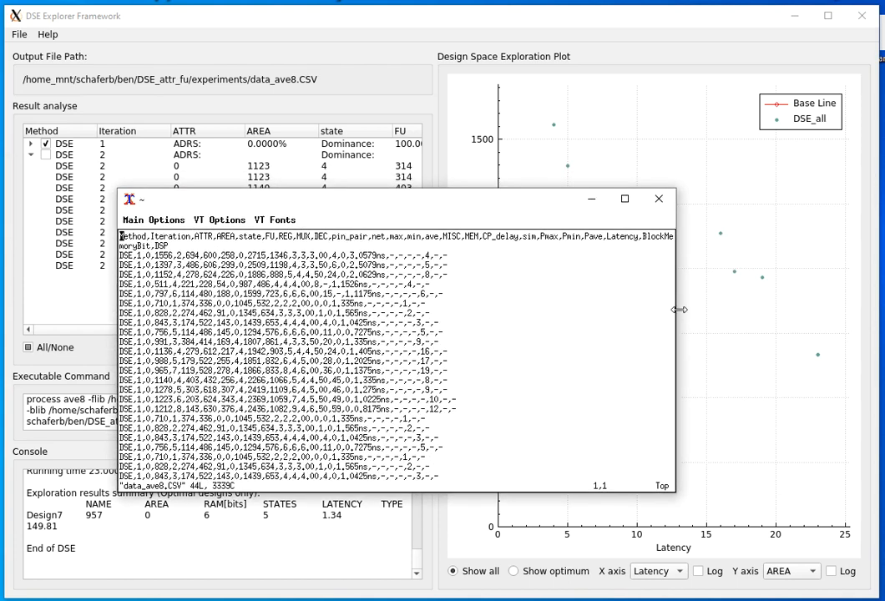
drag(678, 310, 852, 282)
drag(594, 209, 571, 197)
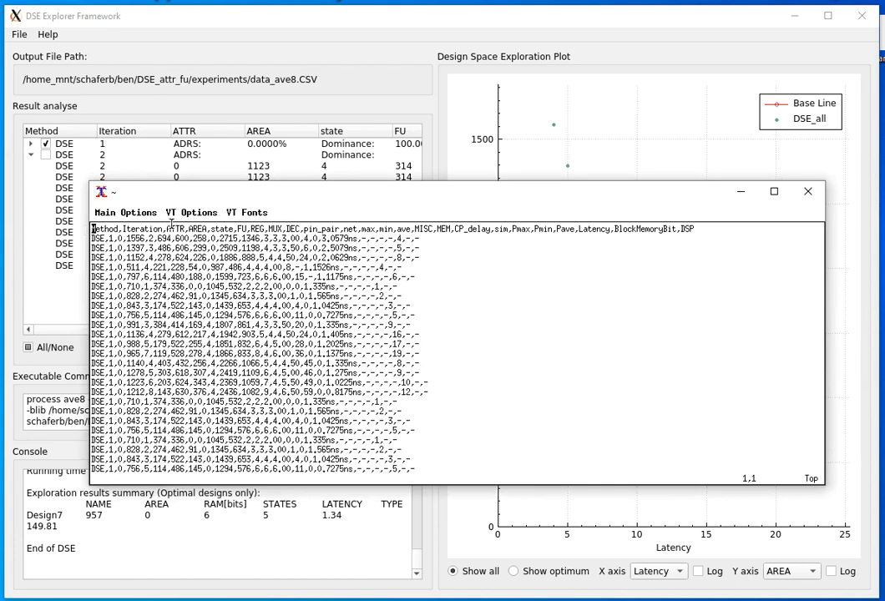
double_click(104, 228)
double_click(178, 228)
drag(188, 229, 700, 228)
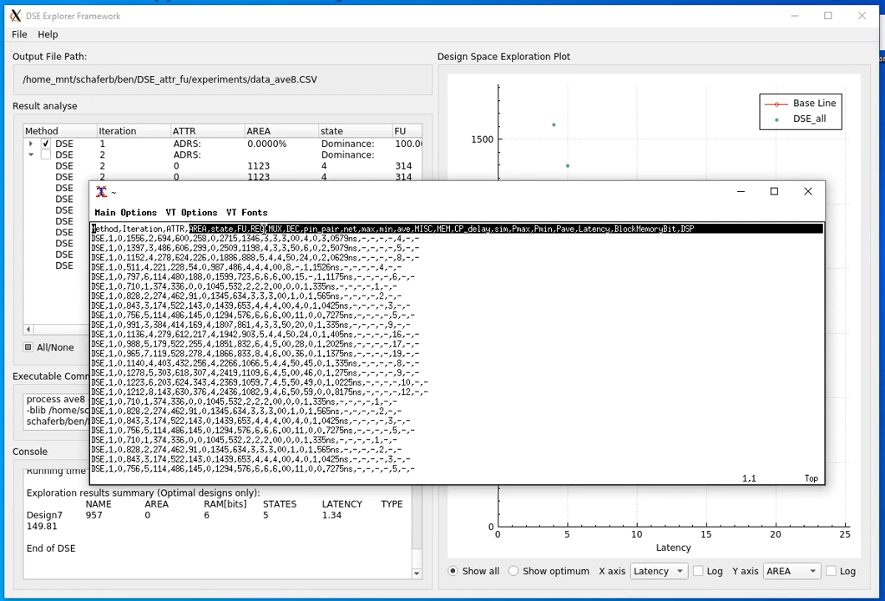
click(200, 237)
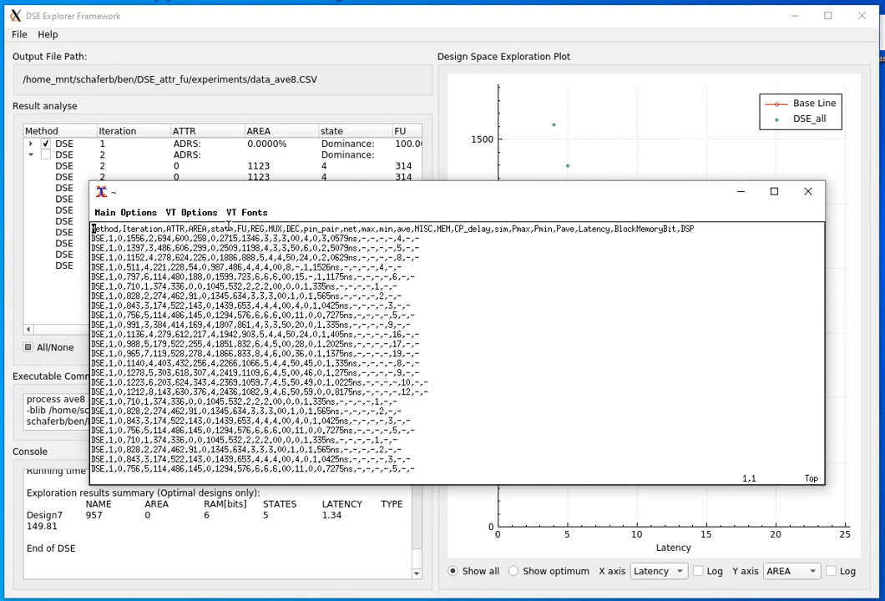
double_click(606, 229)
click(623, 240)
Quit vi without saving data_ave8.CSV and minimise the terminal to return to the DSE Explorer Framework.
text(:Q!)
key(Return)
text(:q!)
key(Return)
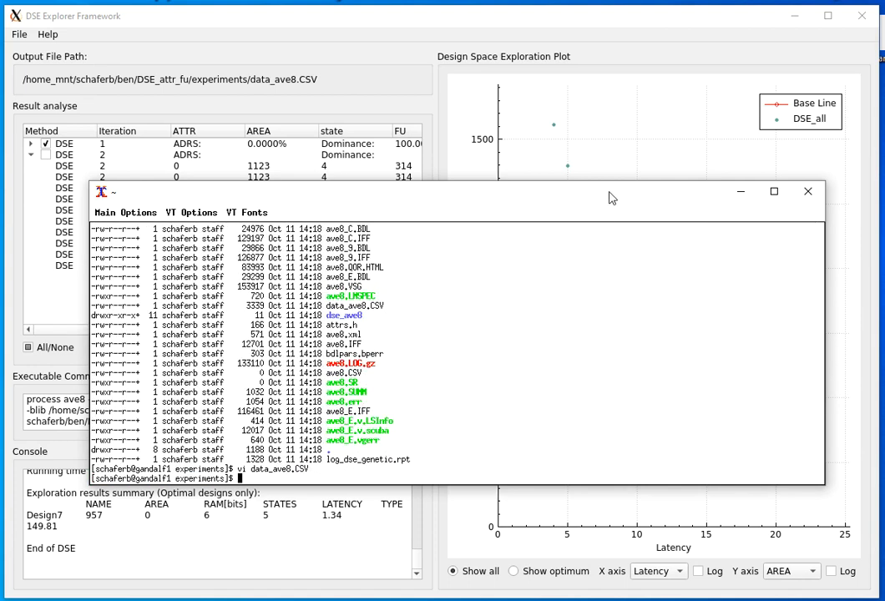
click(740, 192)
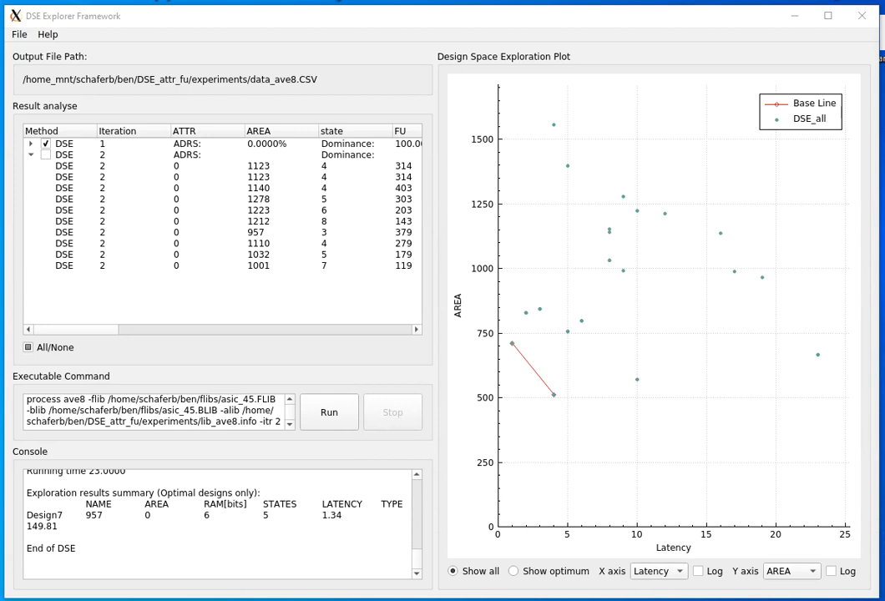